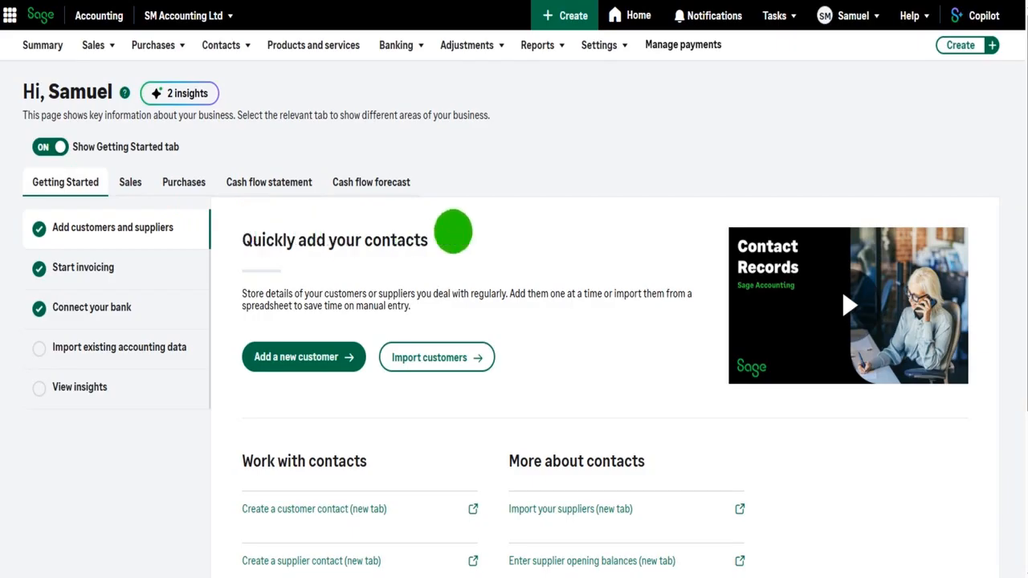
- Open a blank Other Payment form directly, without going through a bank account record
{"action": "left_click", "coordinate": [990, 46]}
{"action": "left_click", "coordinate": [816, 200]}
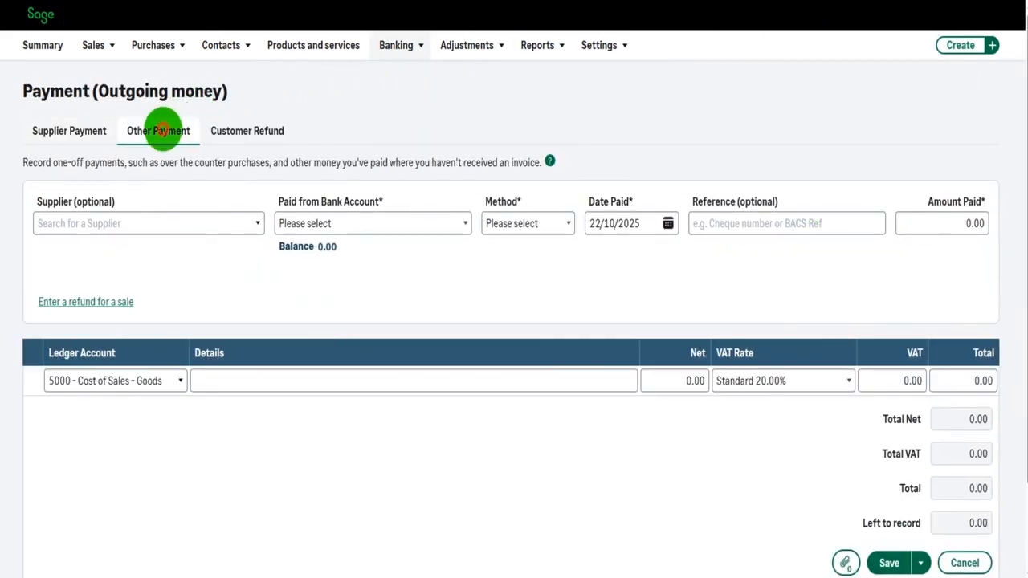
- Open the record of the account named Bank Account and start a new Other Payment entry from it
{"action": "left_click", "coordinate": [394, 45]}
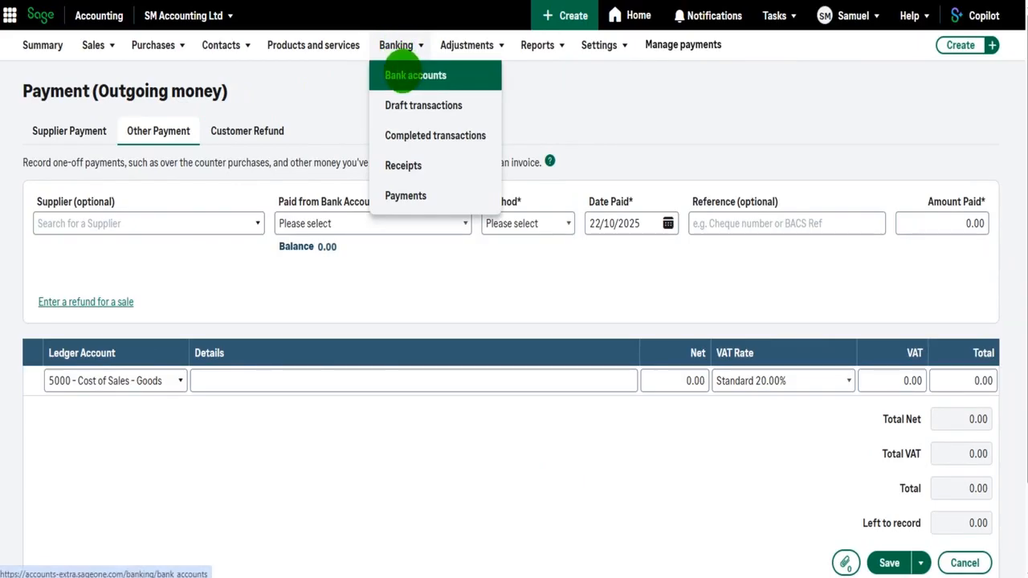
{"action": "left_click", "coordinate": [401, 78]}
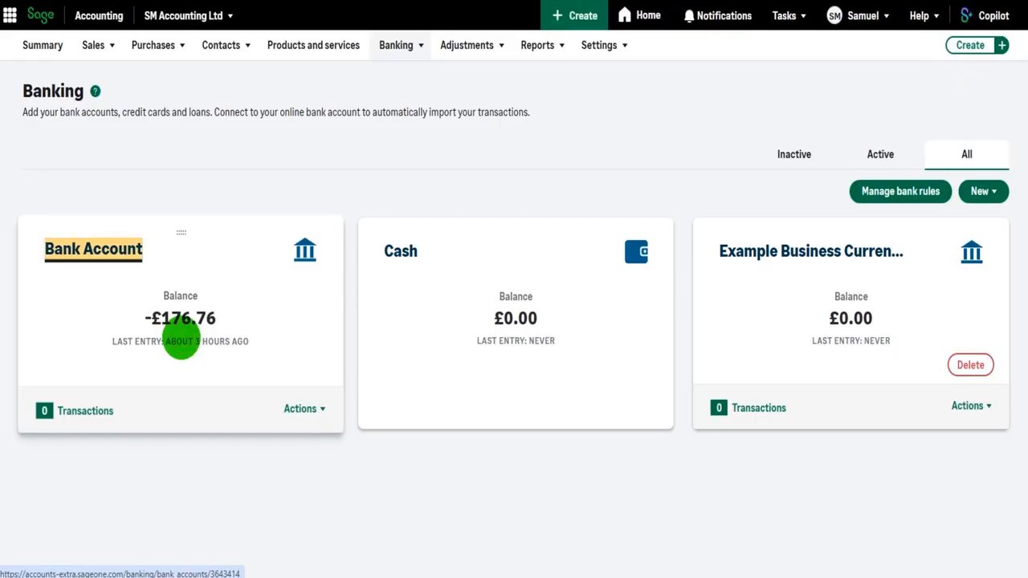
{"action": "left_click", "coordinate": [181, 341]}
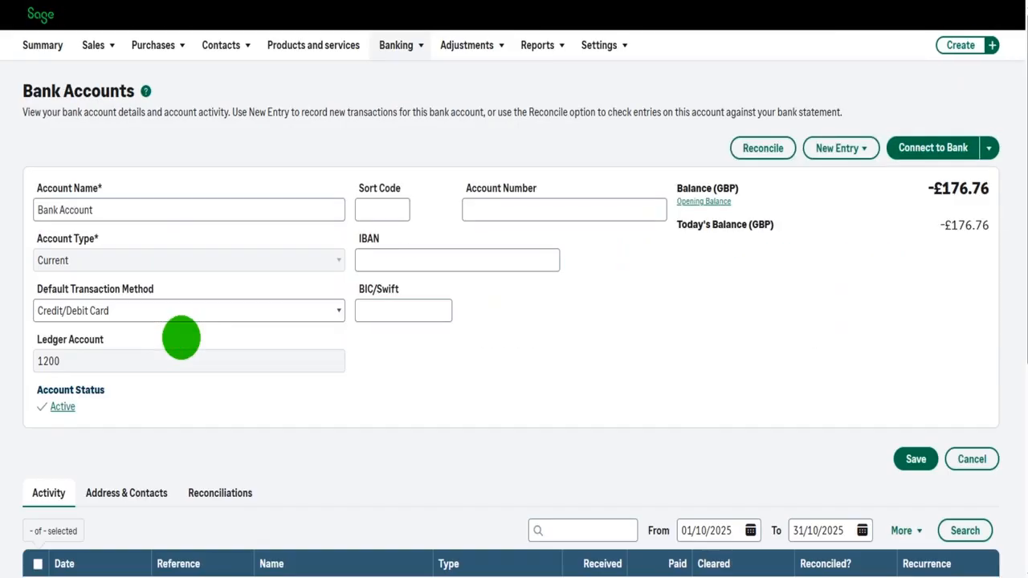
{"action": "left_click", "coordinate": [834, 150]}
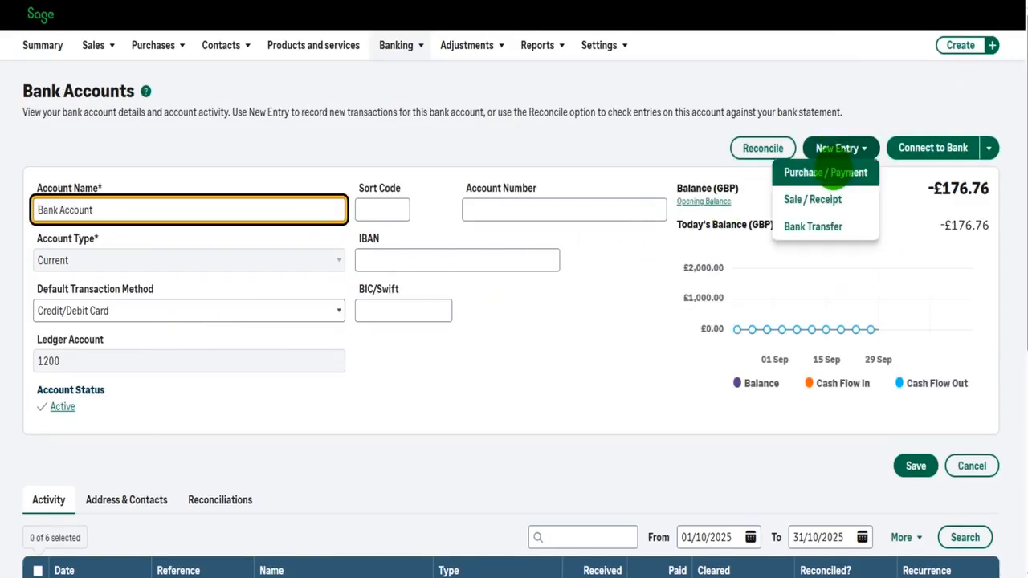
{"action": "left_click", "coordinate": [826, 172]}
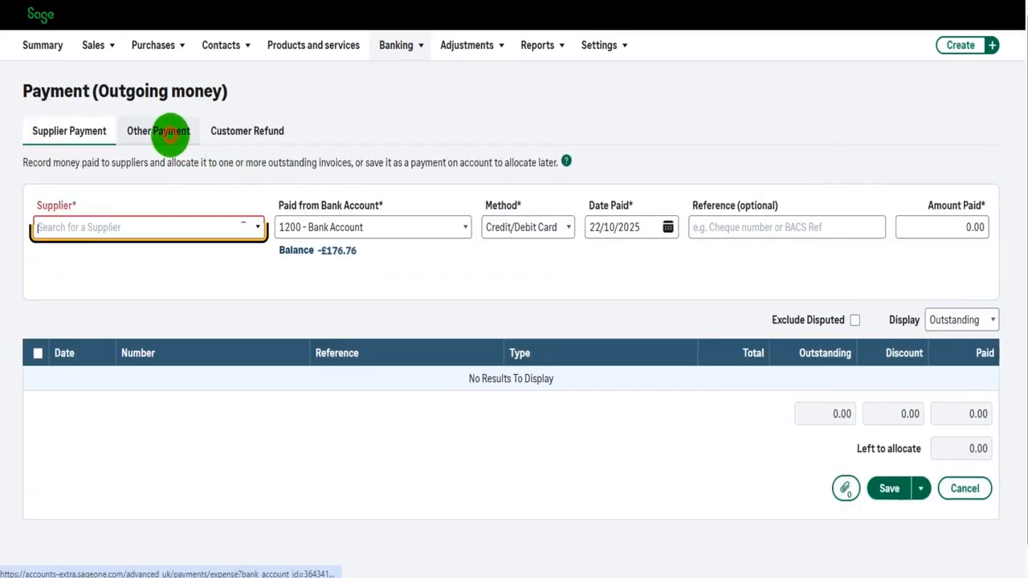
{"action": "left_click", "coordinate": [170, 135]}
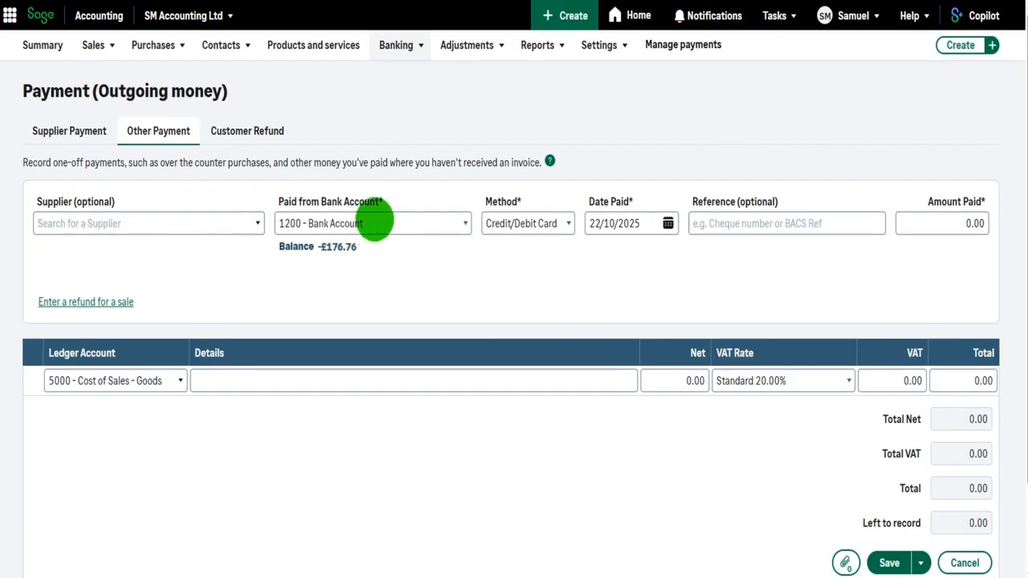
- Set the payment to be paid from 1230 - Example Business Current Account with Cheque as the method
{"action": "left_click", "coordinate": [401, 223]}
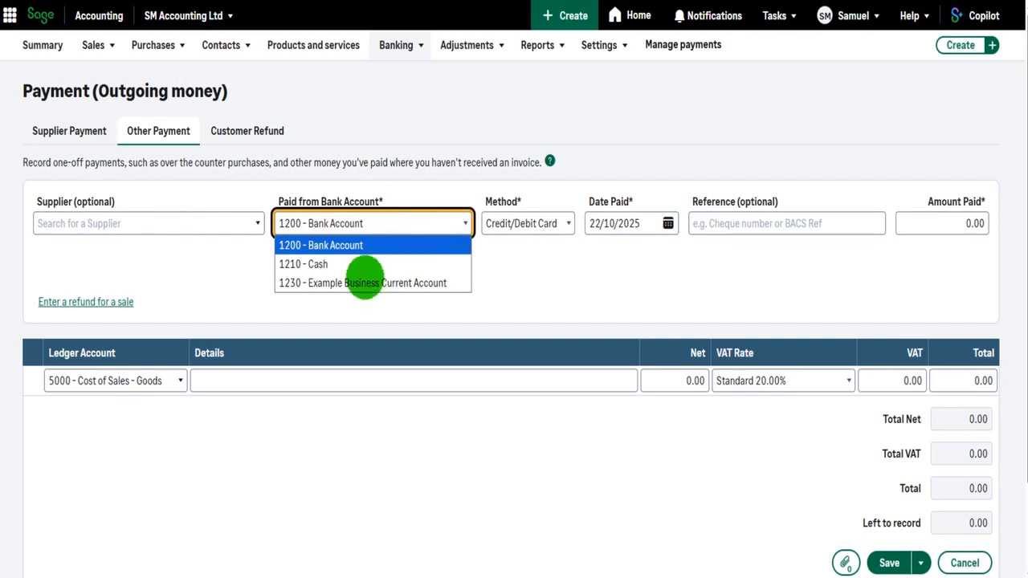
{"action": "left_click", "coordinate": [350, 286]}
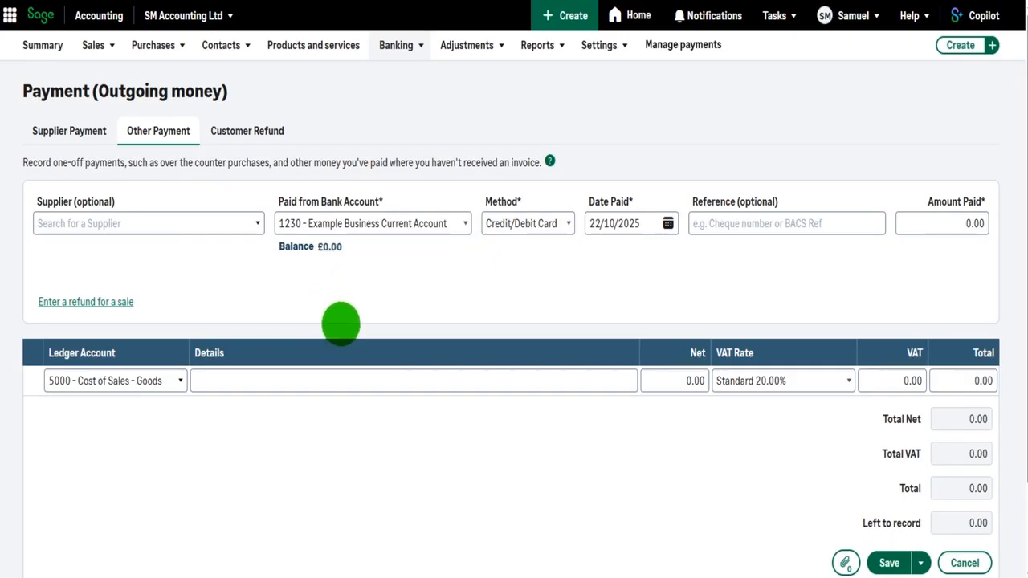
{"action": "left_click", "coordinate": [538, 224]}
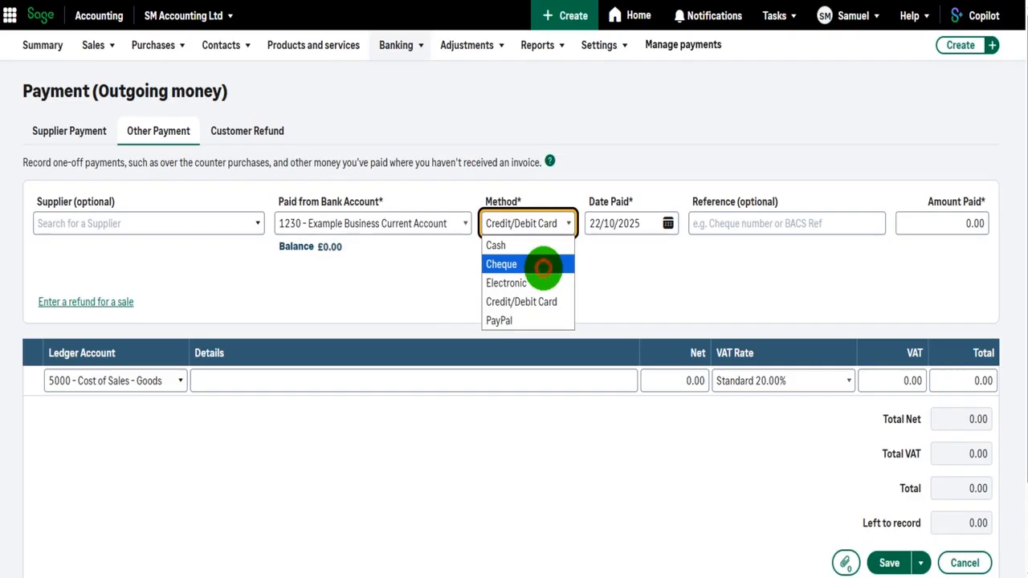
{"action": "left_click", "coordinate": [543, 265]}
- Set the payment's date paid to 14/10/2025 and the amount paid to 5.50
{"action": "left_click", "coordinate": [668, 223]}
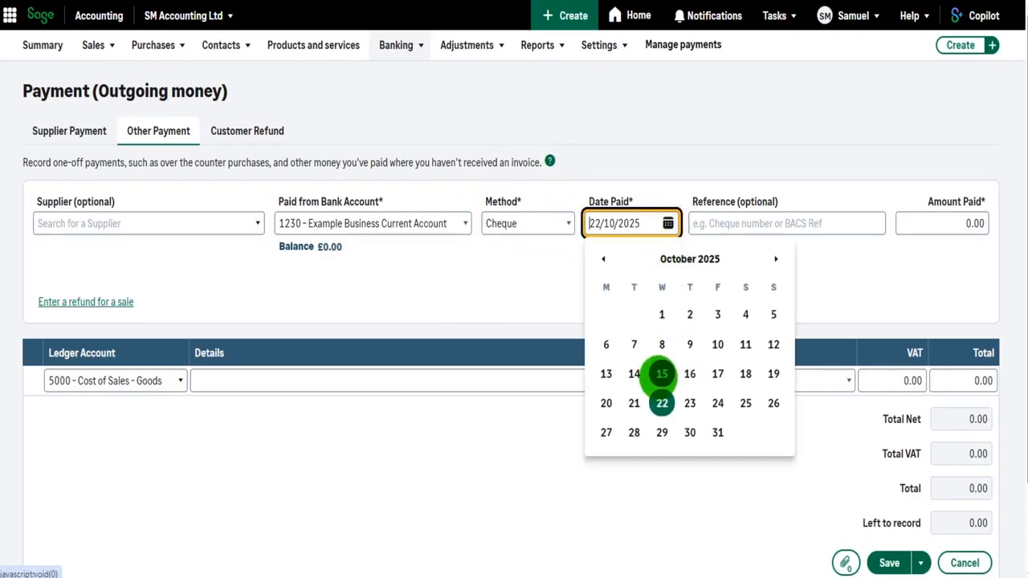
{"action": "left_click", "coordinate": [635, 374]}
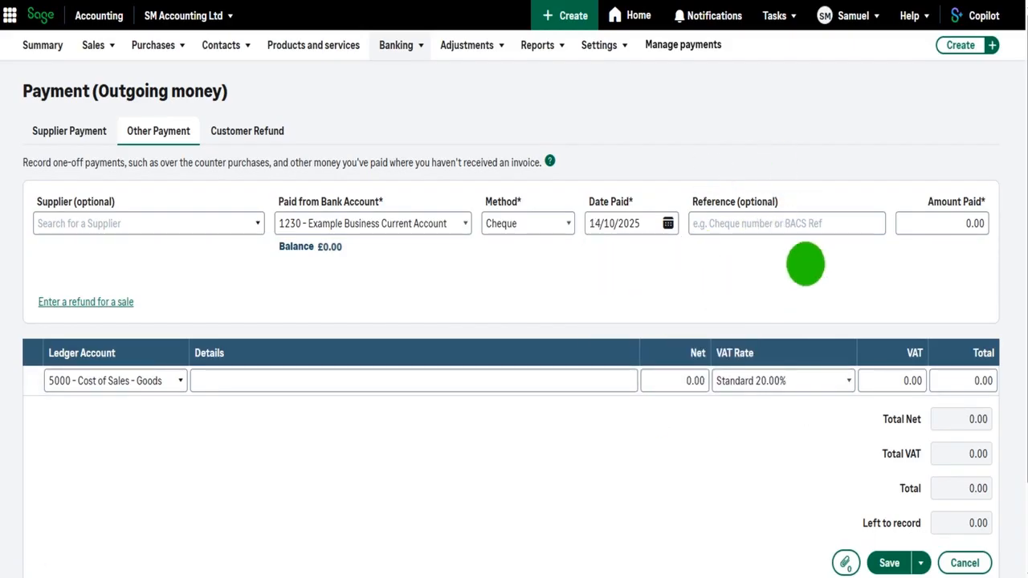
{"action": "left_click", "coordinate": [946, 225]}
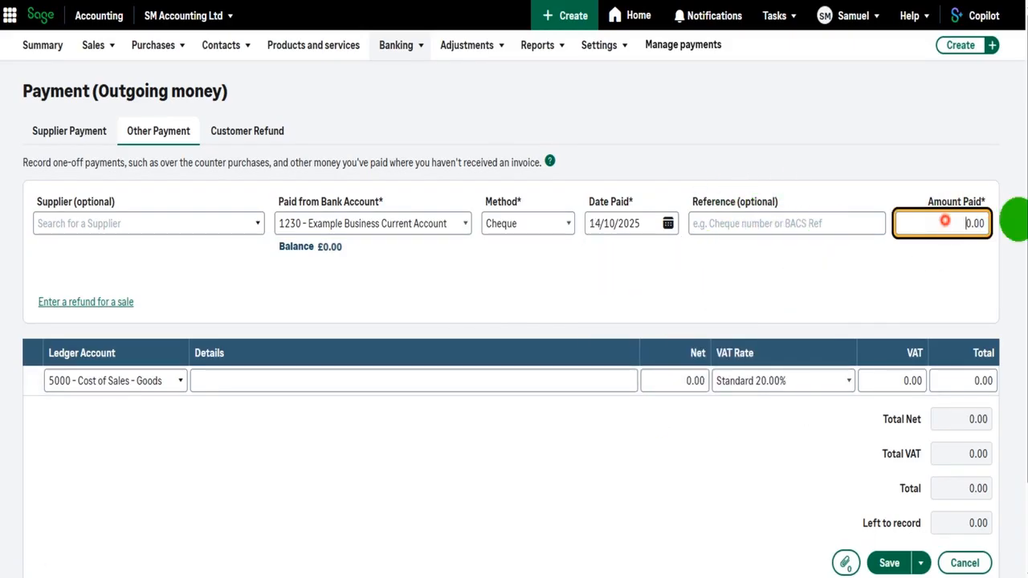
{"action": "type", "text": "5.50"}
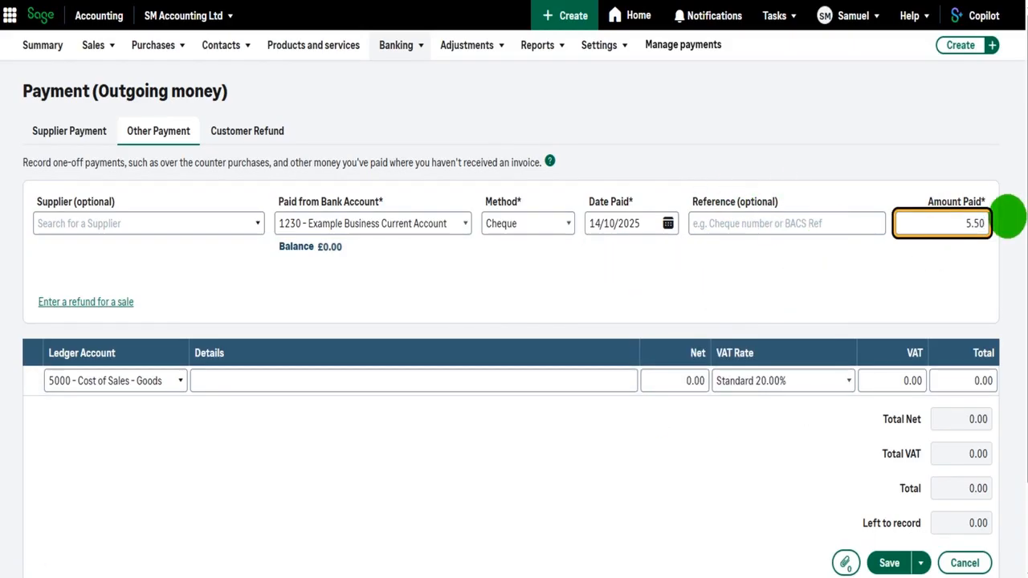
- Assign the payment line to 7900 - Bank Charges with the details "Bank charge October 2025", and save the payment
{"action": "left_click", "coordinate": [113, 381]}
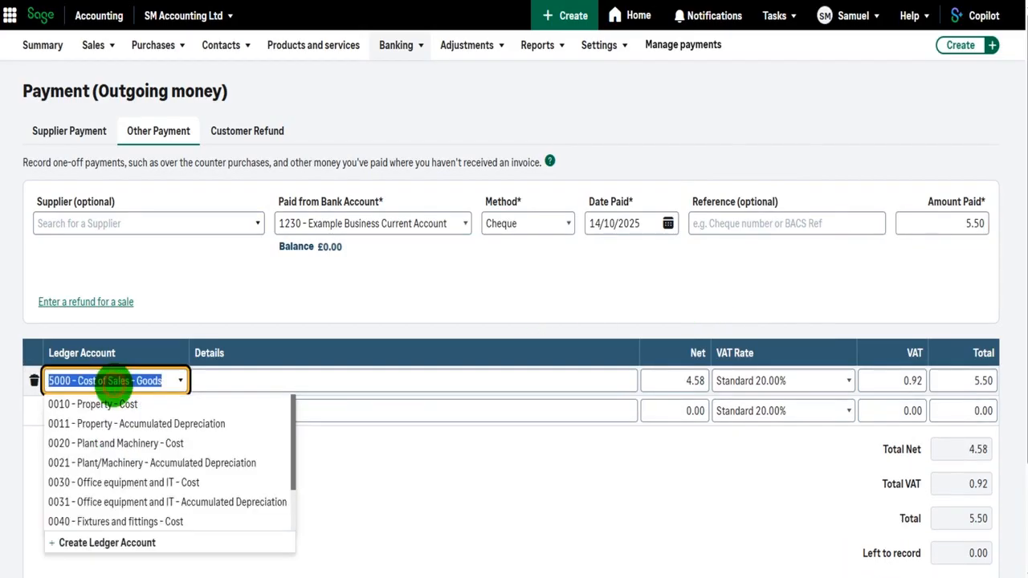
{"action": "type", "text": "bank"}
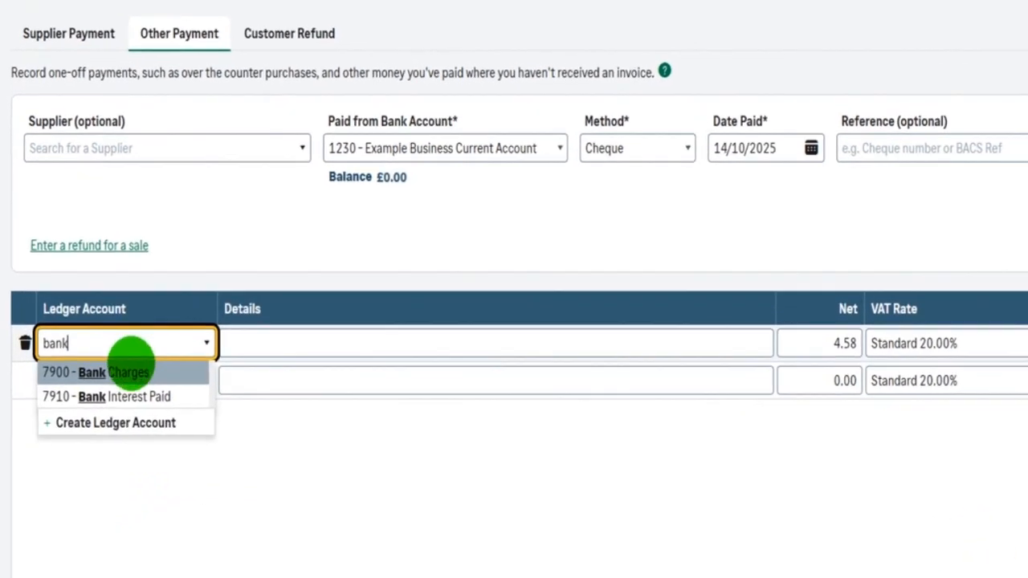
{"action": "left_click", "coordinate": [121, 381]}
{"action": "left_click", "coordinate": [253, 346]}
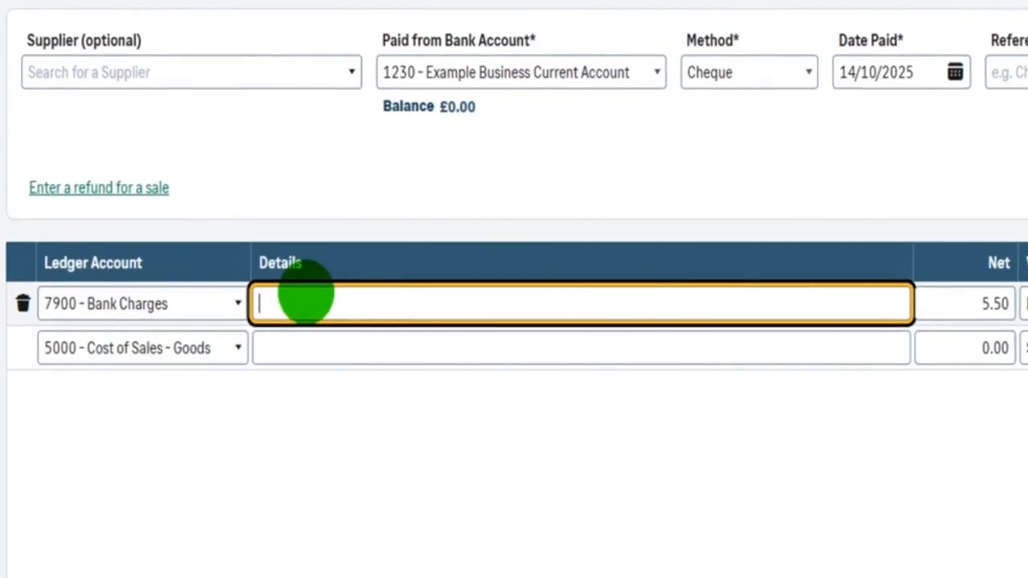
{"action": "type", "text": "Bank charge October 2025"}
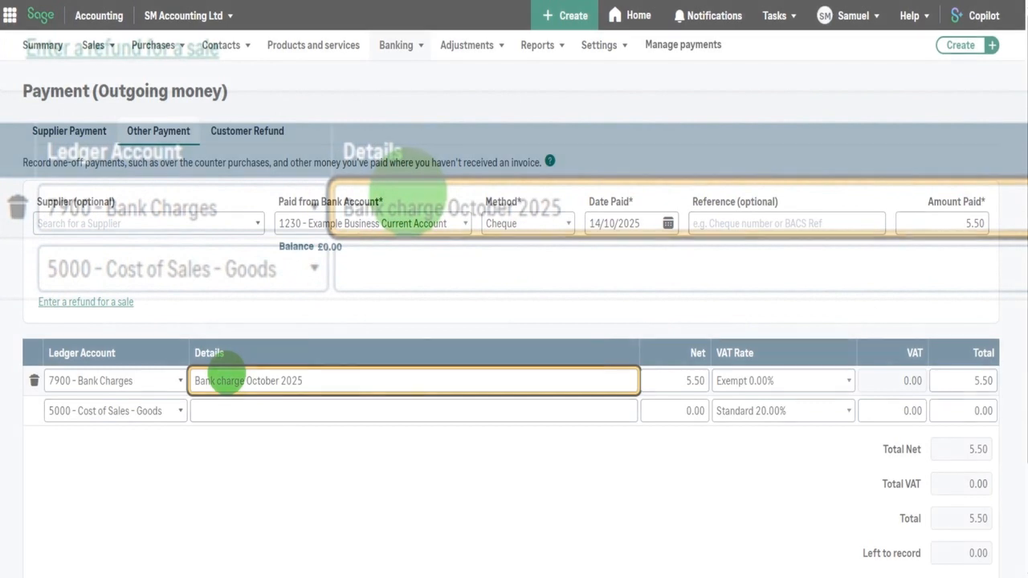
{"action": "key", "text": "Tab"}
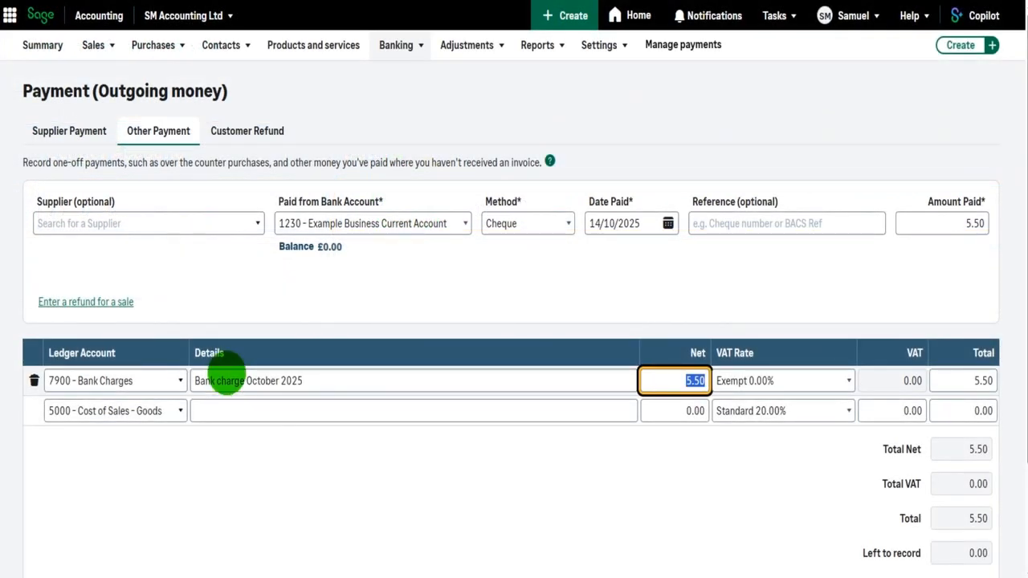
{"action": "key", "text": "Tab"}
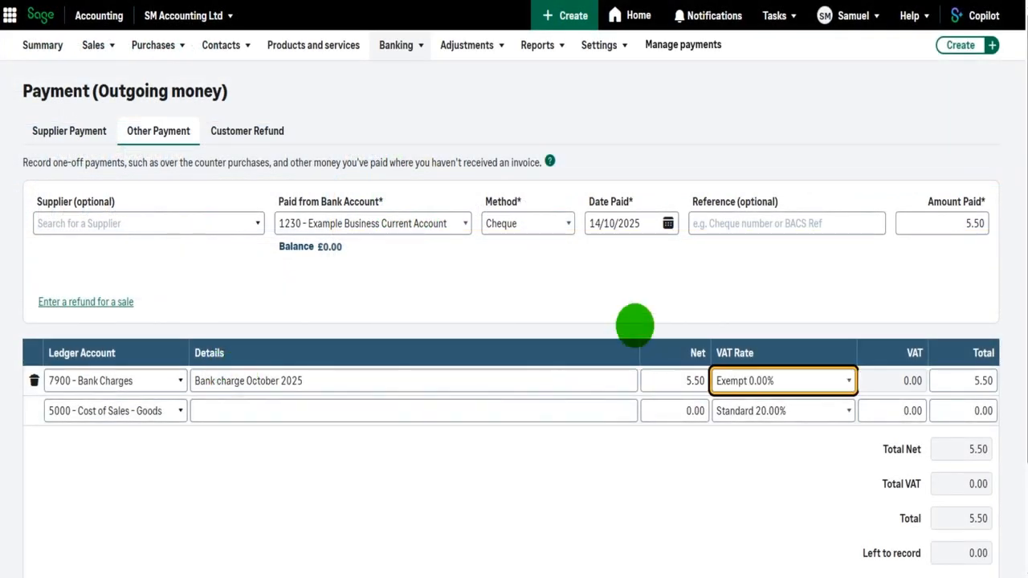
{"action": "scroll", "coordinate": [635, 326], "scroll_direction": "down", "scroll_amount": 2}
{"action": "left_click", "coordinate": [886, 465]}
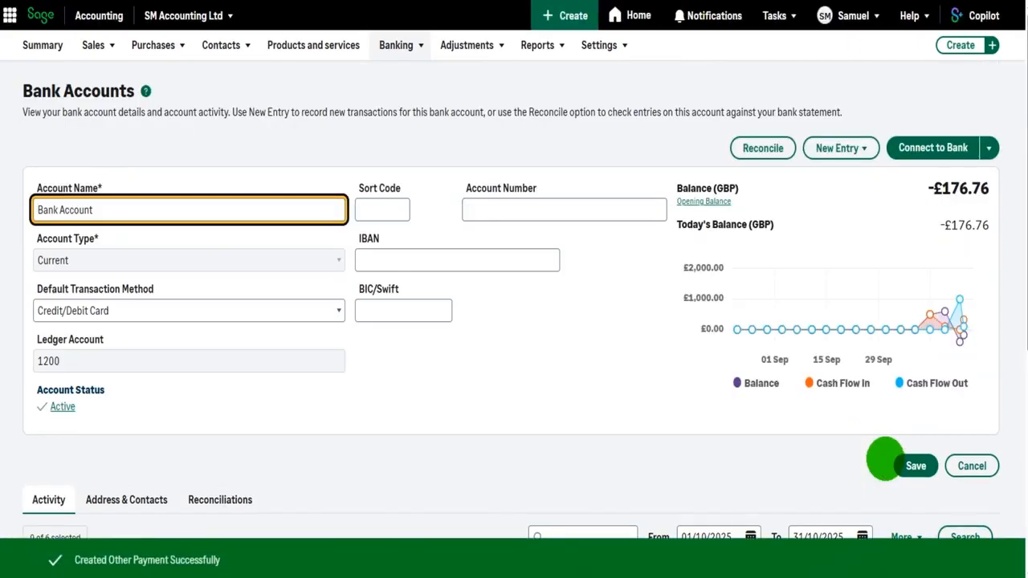
- Open the Example Business Current Account record and start another Other Payment entry from it
{"action": "mouse_move", "coordinate": [403, 45]}
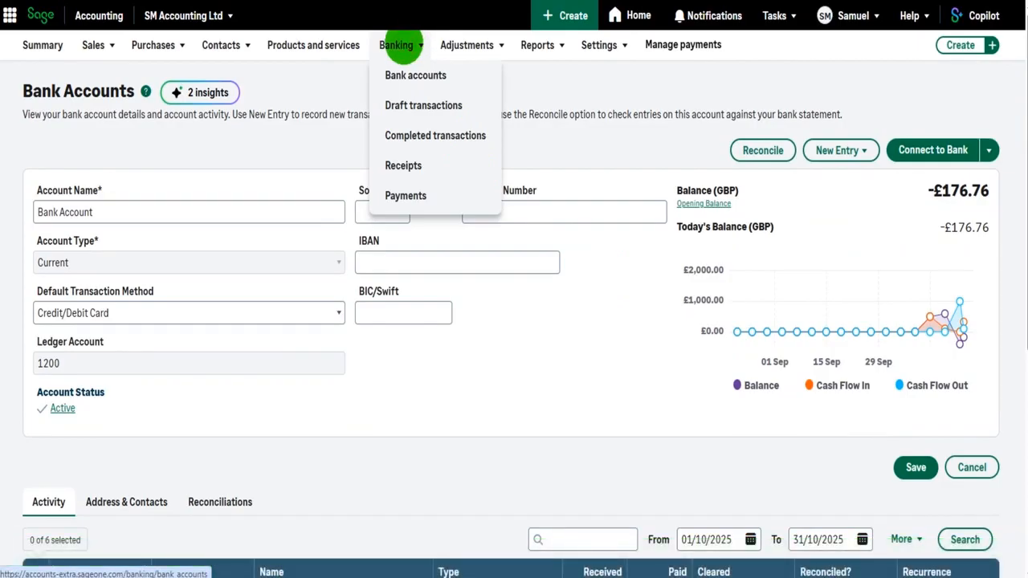
{"action": "left_click", "coordinate": [402, 45]}
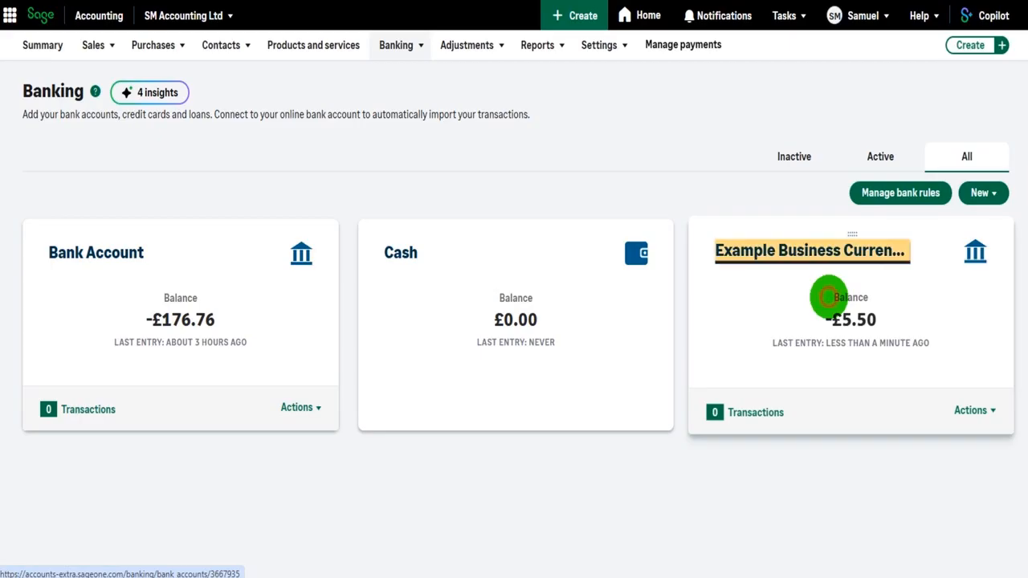
{"action": "left_click", "coordinate": [828, 297]}
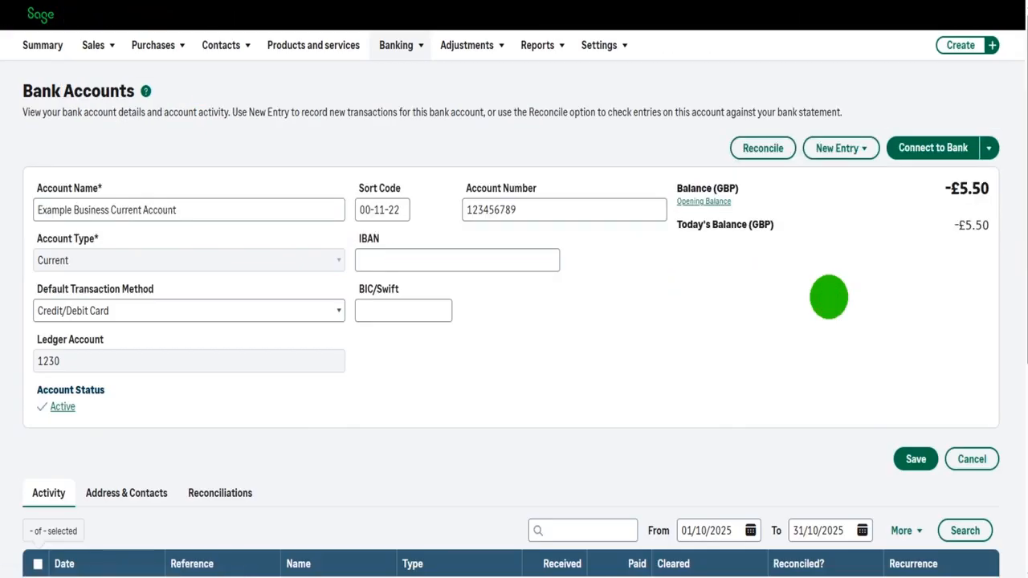
{"action": "left_click", "coordinate": [835, 148]}
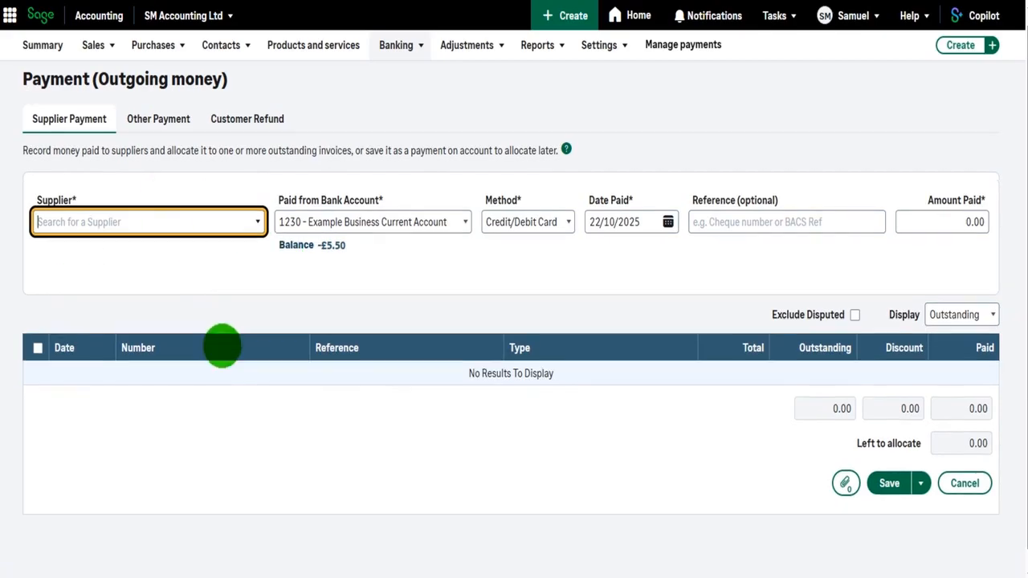
{"action": "scroll", "coordinate": [221, 344], "scroll_direction": "down", "scroll_amount": 1}
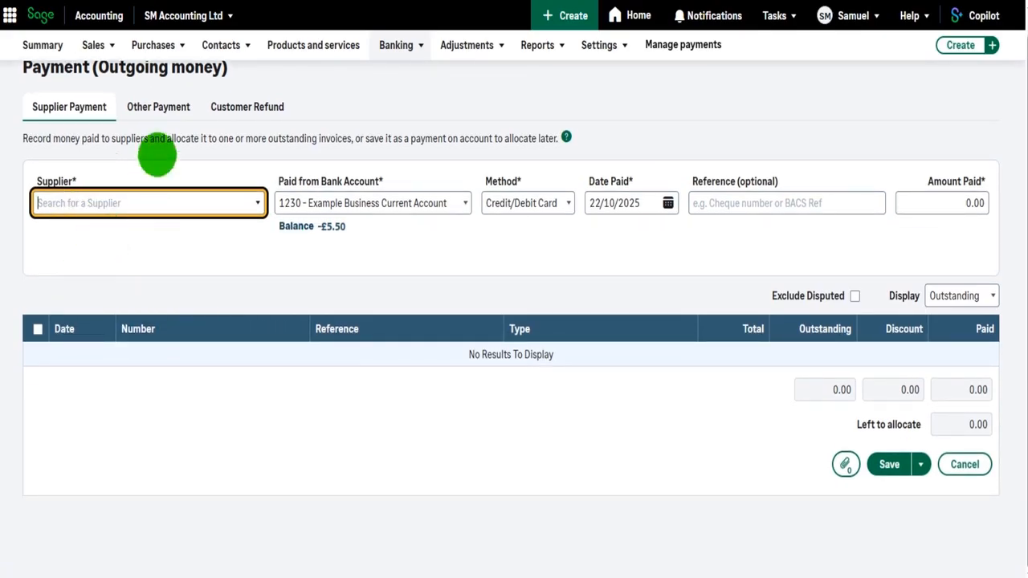
{"action": "left_click", "coordinate": [161, 108]}
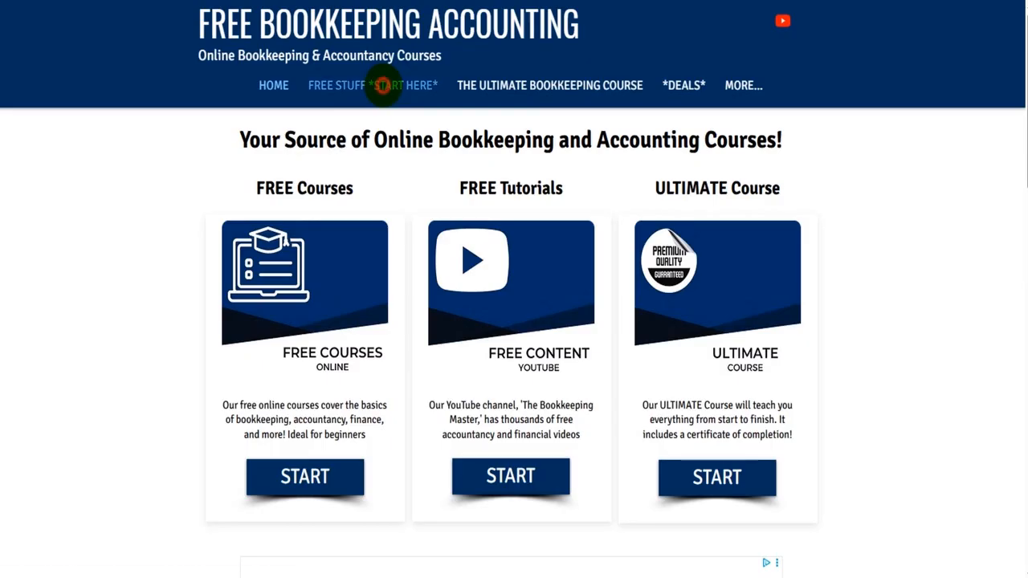
- On the Free Bookkeeping Accounting website, open the free Sage Accounting courses page and review the lesson list of the basics course
{"action": "left_click", "coordinate": [384, 86]}
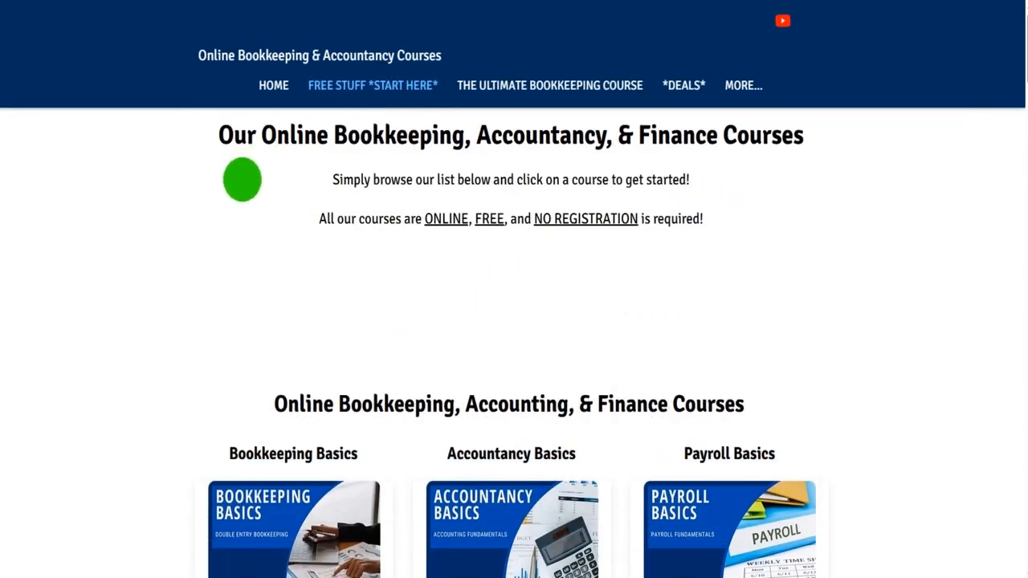
{"action": "scroll", "coordinate": [219, 254], "scroll_direction": "down", "scroll_amount": 20}
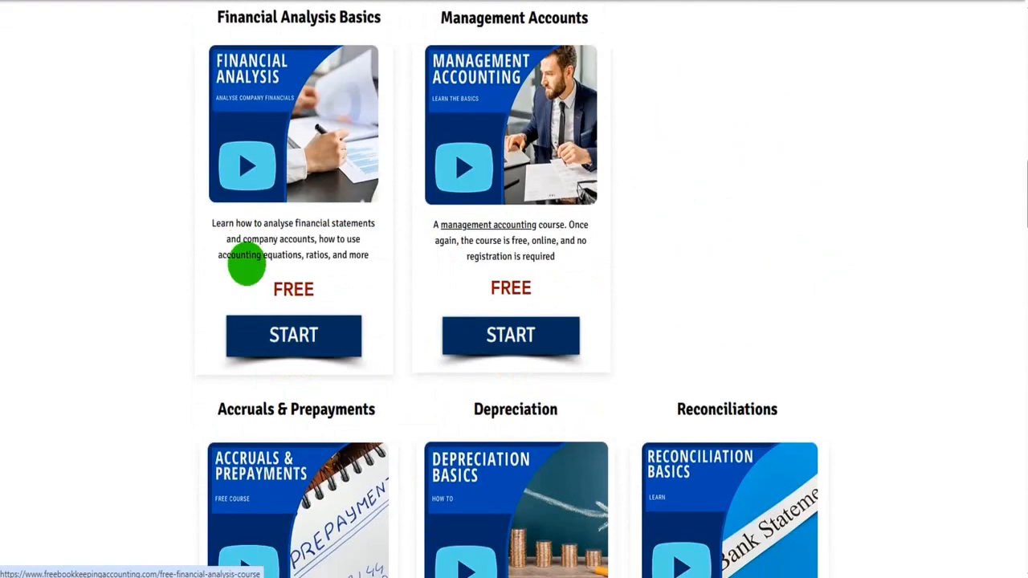
{"action": "scroll", "coordinate": [246, 263], "scroll_direction": "down", "scroll_amount": 10}
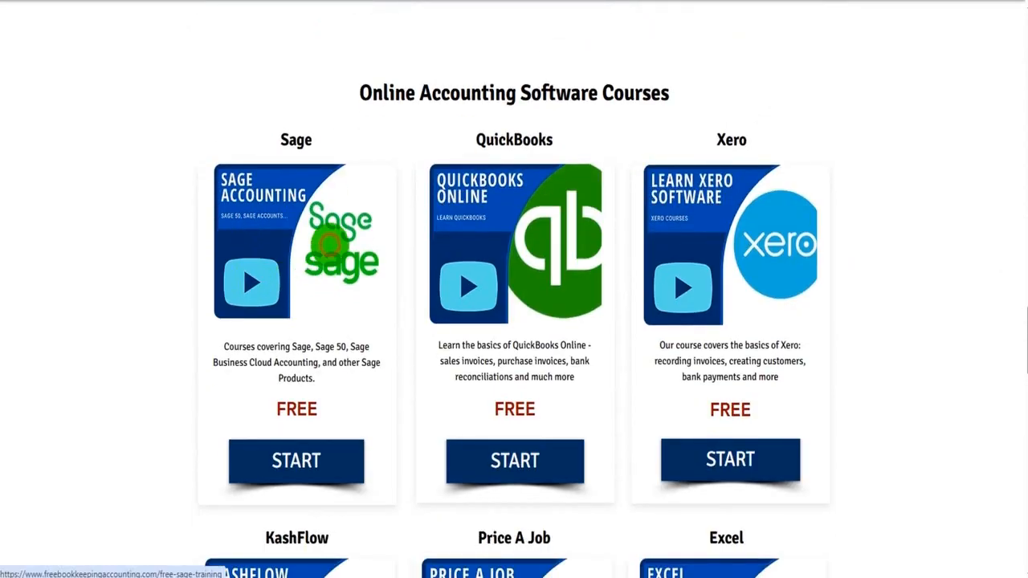
{"action": "left_click", "coordinate": [329, 244]}
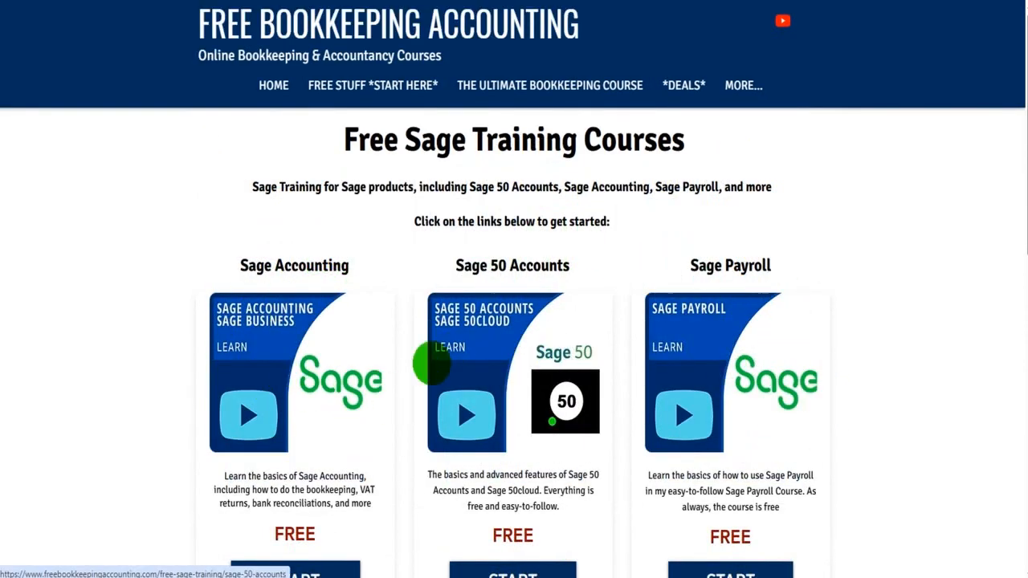
{"action": "left_click", "coordinate": [249, 328]}
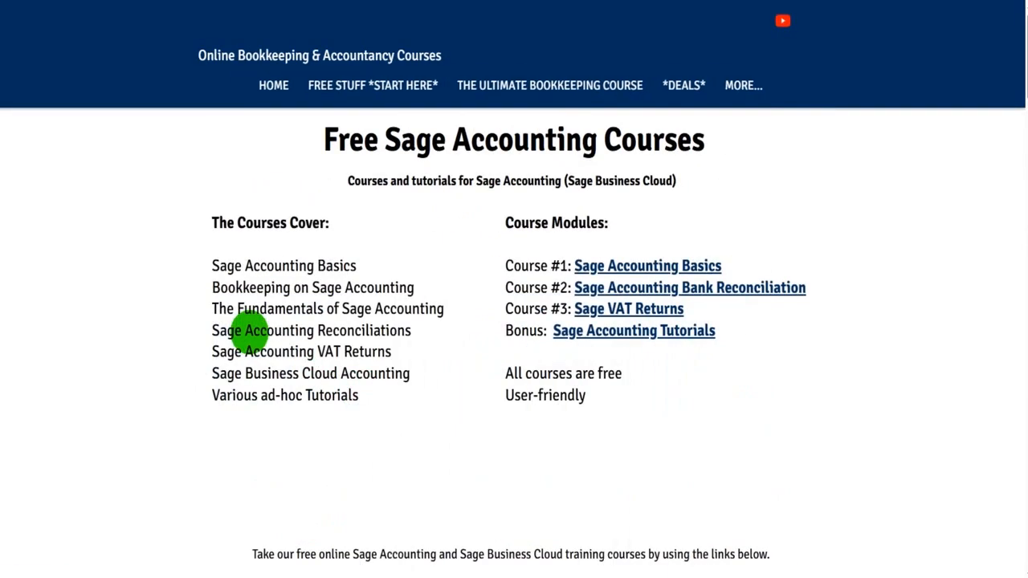
{"action": "scroll", "coordinate": [248, 331], "scroll_direction": "down", "scroll_amount": 10}
{"action": "scroll", "coordinate": [200, 321], "scroll_direction": "up", "scroll_amount": 2}
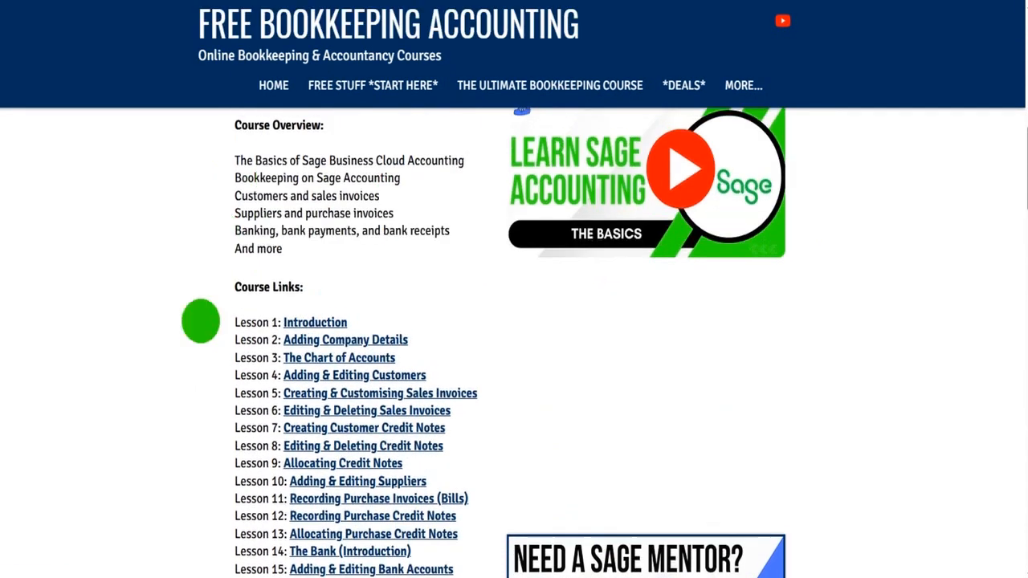
{"action": "scroll", "coordinate": [367, 399], "scroll_direction": "up", "scroll_amount": 3}
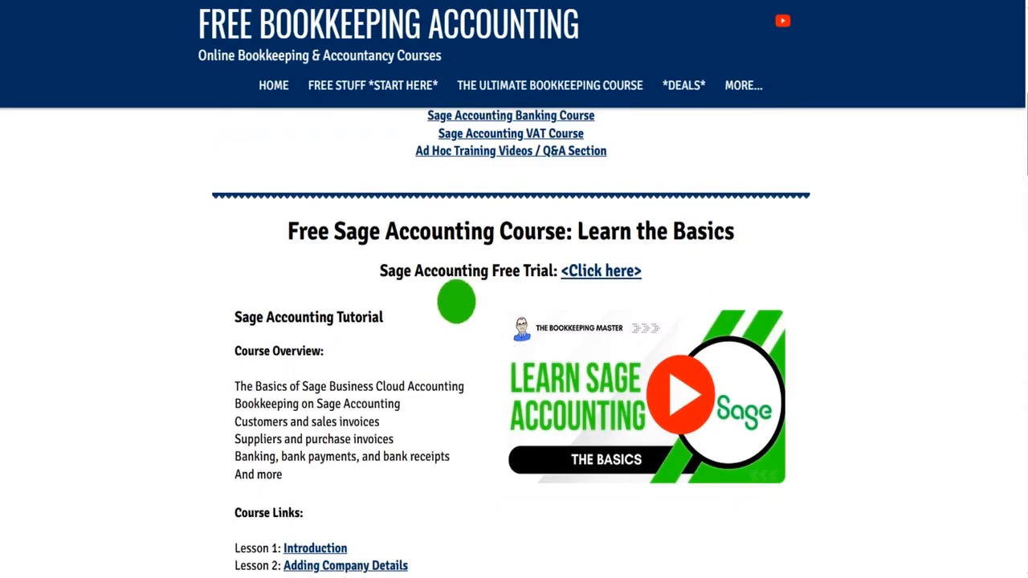
{"action": "scroll", "coordinate": [455, 301], "scroll_direction": "down", "scroll_amount": 6}
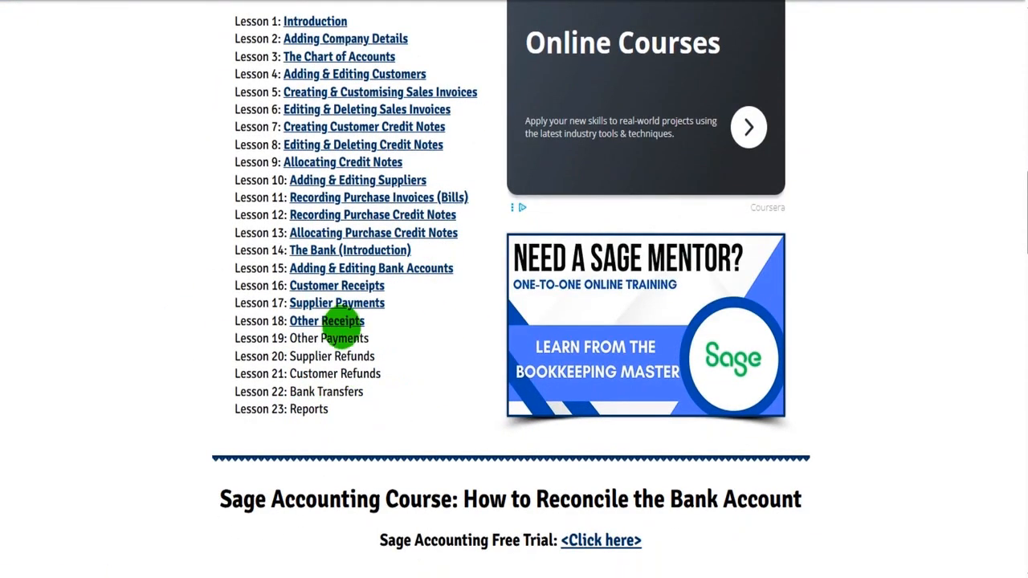
- Review the bank reconciliation and VAT return course outlines and the additional tutorials on the courses page, and return to the course overview
{"action": "scroll", "coordinate": [345, 326], "scroll_direction": "down", "scroll_amount": 4}
{"action": "scroll", "coordinate": [434, 377], "scroll_direction": "down", "scroll_amount": 2}
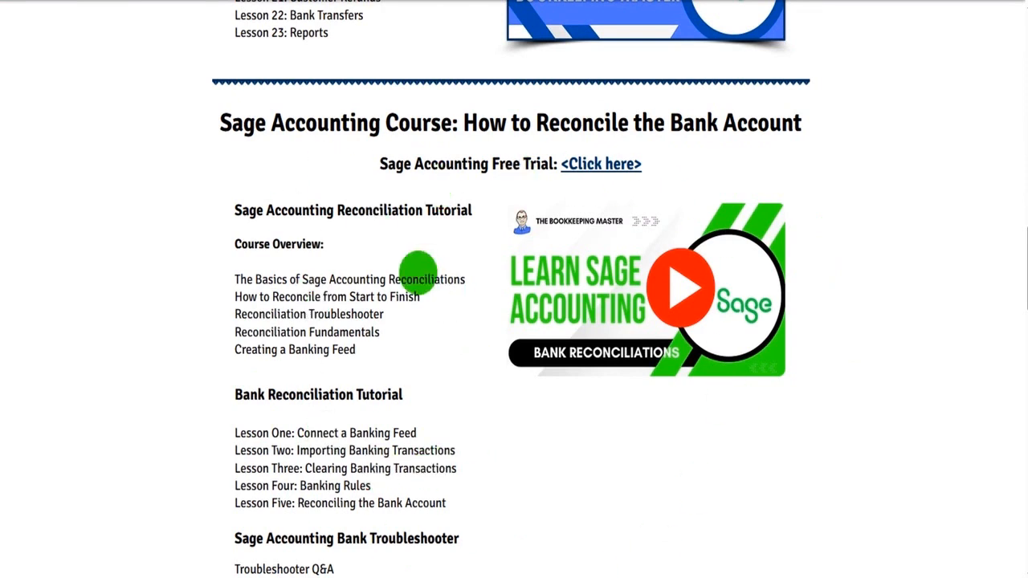
{"action": "scroll", "coordinate": [418, 269], "scroll_direction": "down", "scroll_amount": 4}
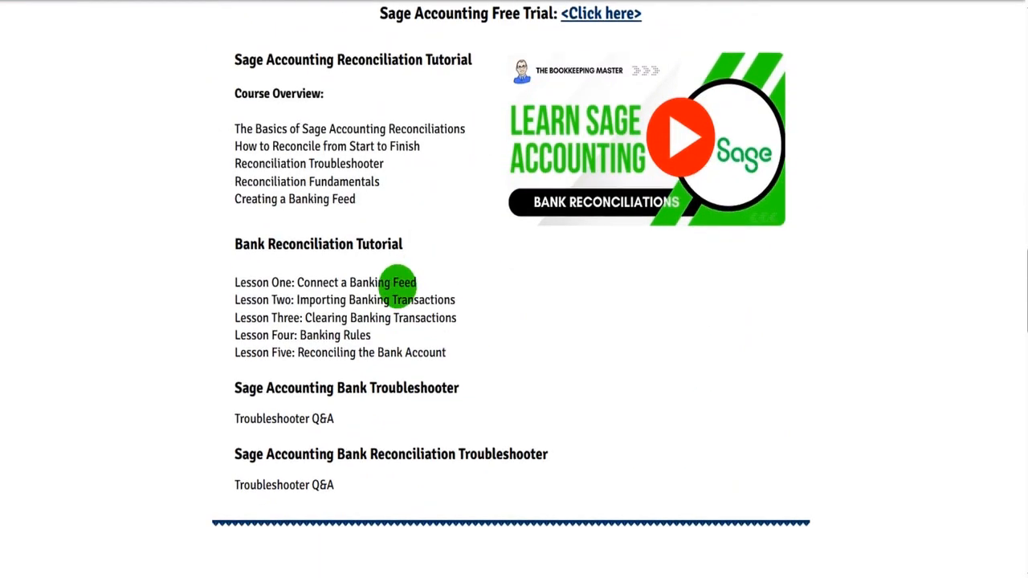
{"action": "scroll", "coordinate": [397, 283], "scroll_direction": "down", "scroll_amount": 4}
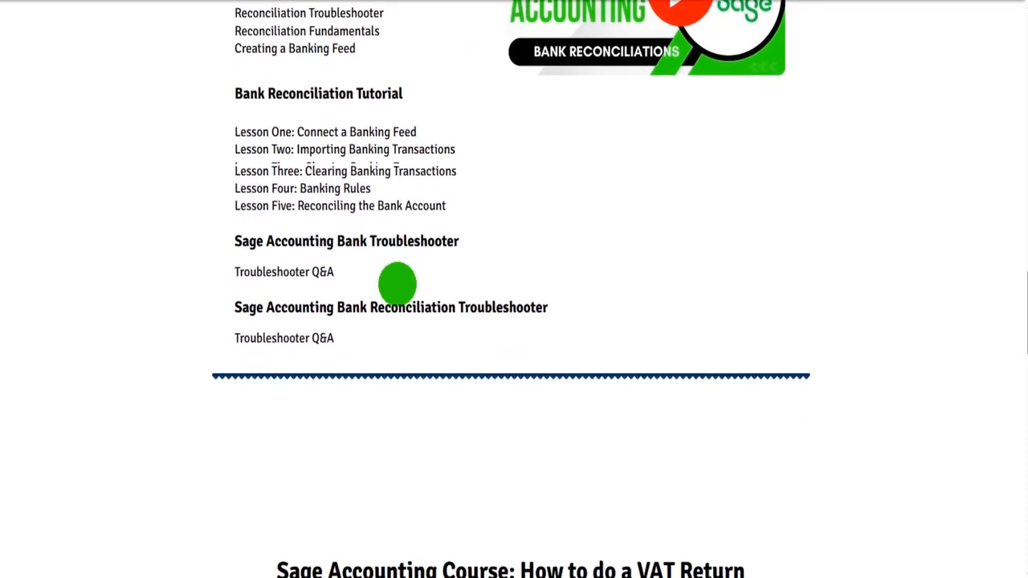
{"action": "scroll", "coordinate": [397, 282], "scroll_direction": "down", "scroll_amount": 3}
{"action": "scroll", "coordinate": [528, 243], "scroll_direction": "up", "scroll_amount": 4}
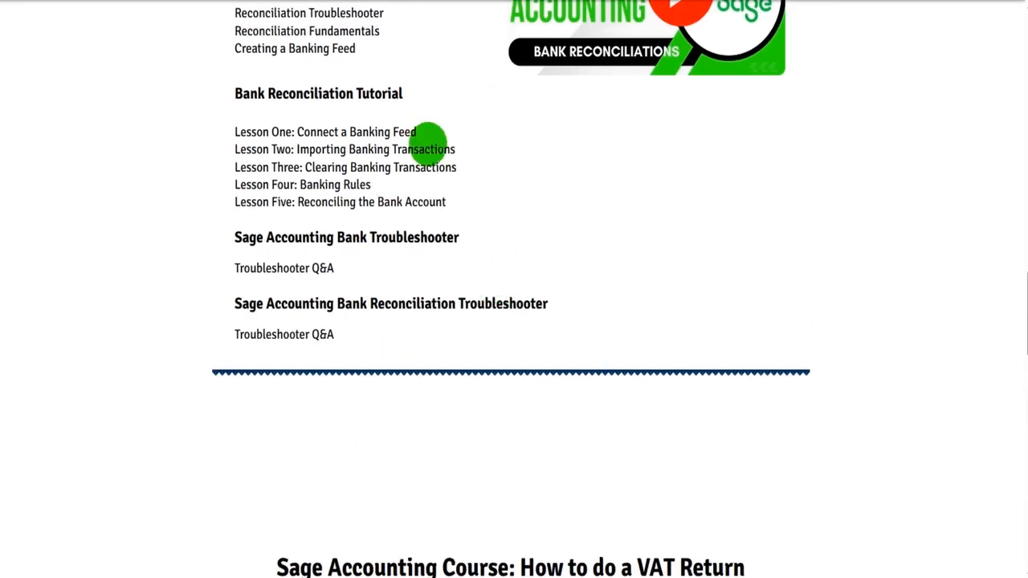
{"action": "scroll", "coordinate": [377, 289], "scroll_direction": "down", "scroll_amount": 6}
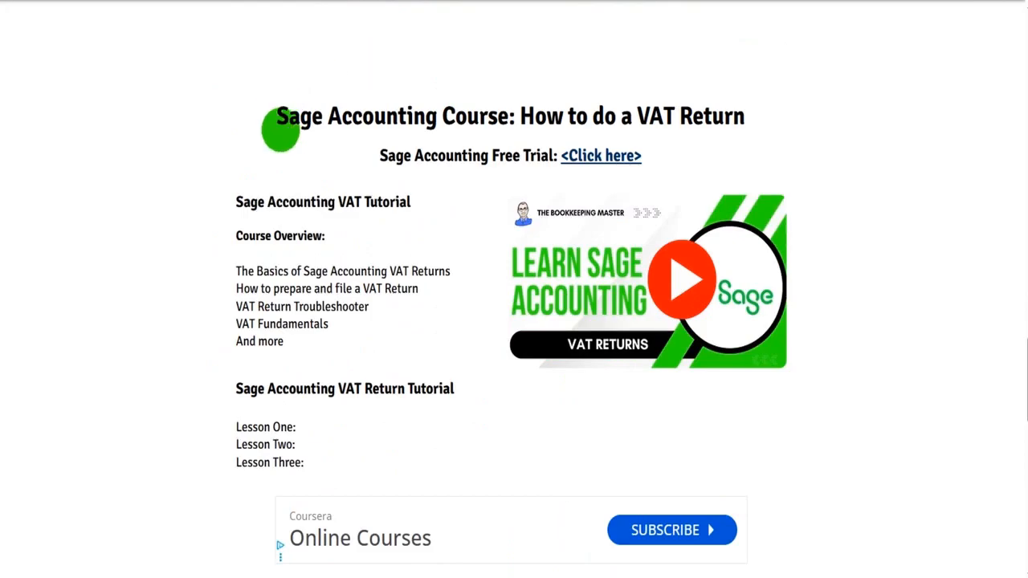
{"action": "scroll", "coordinate": [280, 130], "scroll_direction": "down", "scroll_amount": 9}
{"action": "scroll", "coordinate": [595, 423], "scroll_direction": "up", "scroll_amount": 14}
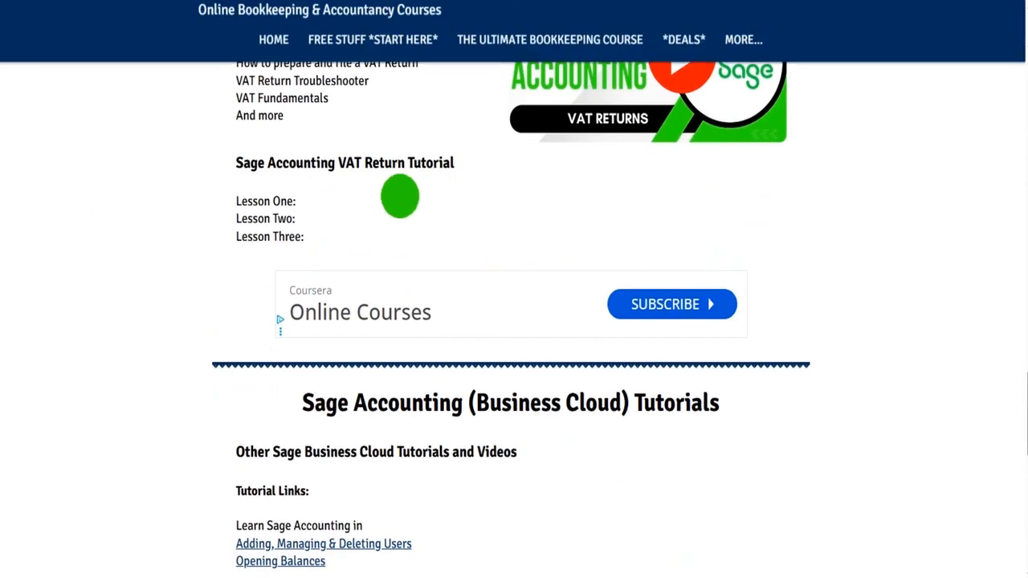
{"action": "scroll", "coordinate": [390, 289], "scroll_direction": "up", "scroll_amount": 15}
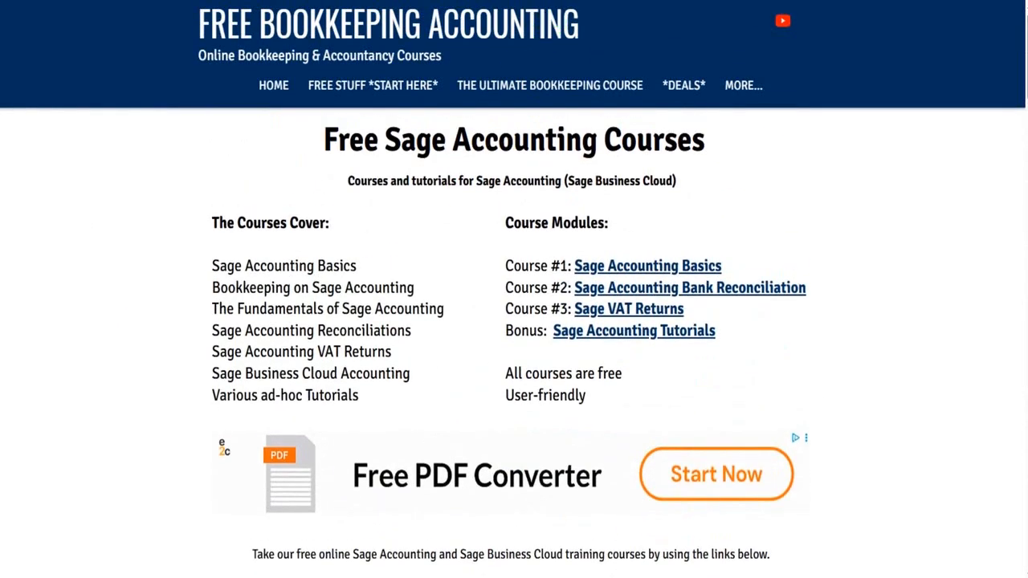